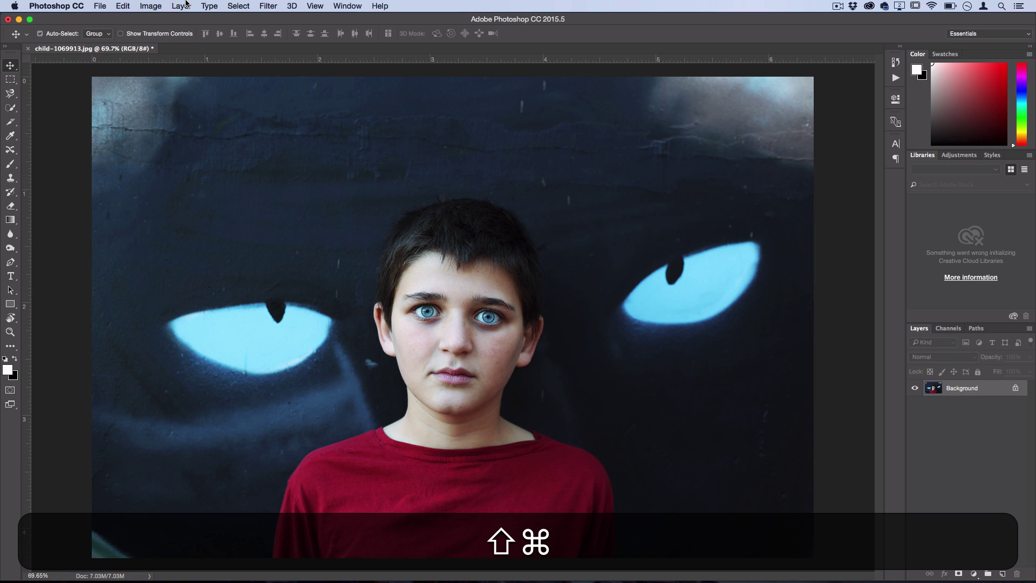
Step: Create a blank Layer 1 and marquee a thin full-height strip along the image's left edge
key("super+shift+n")
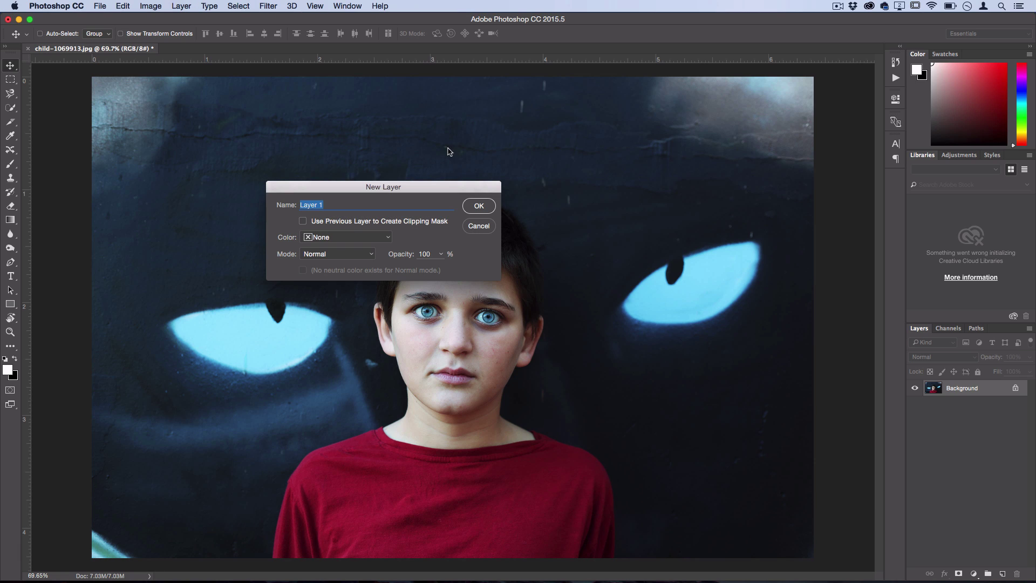
left_click(479, 206)
left_click(181, 6)
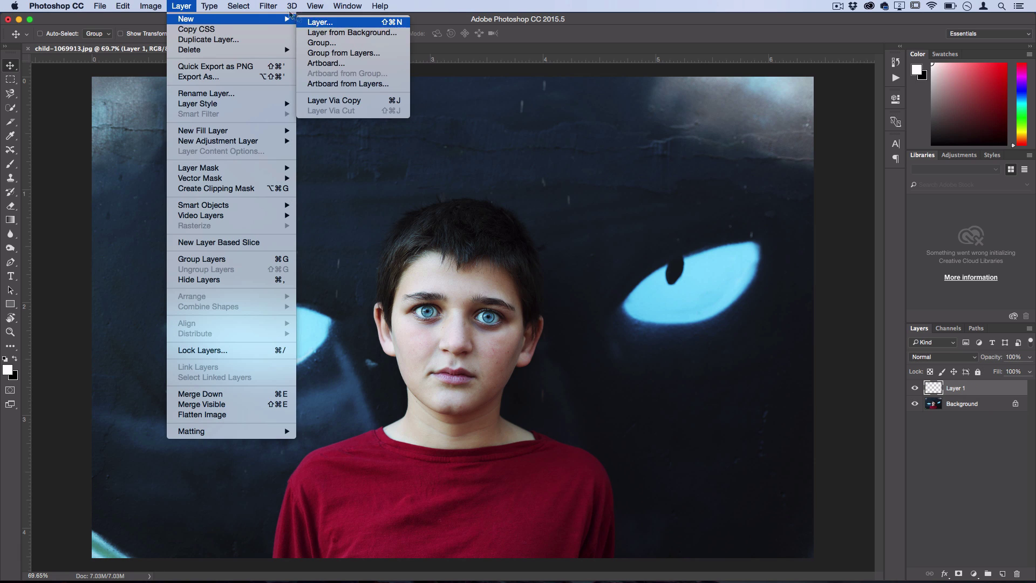
left_click(181, 6)
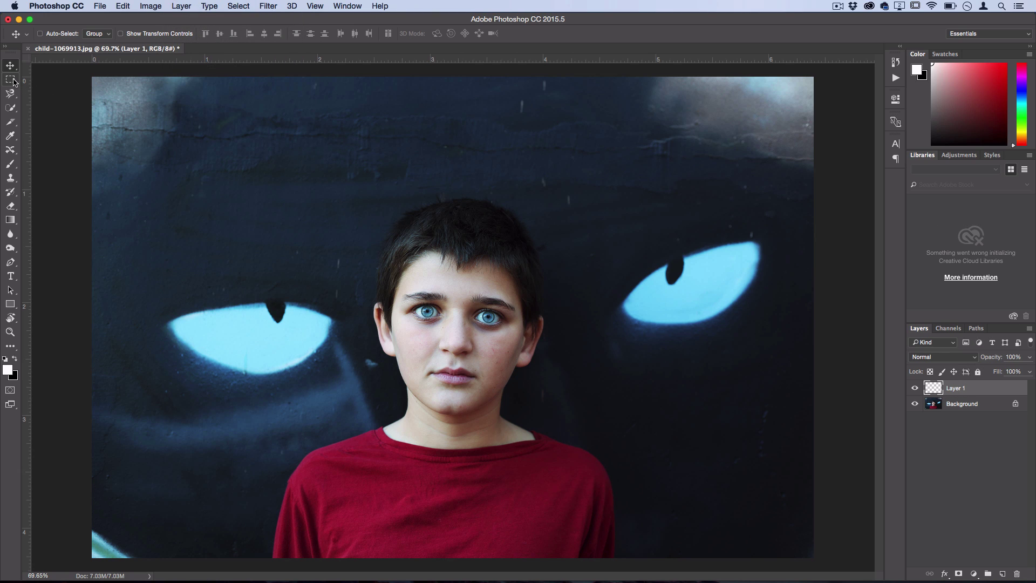
left_click_drag(13, 81, 98, 567)
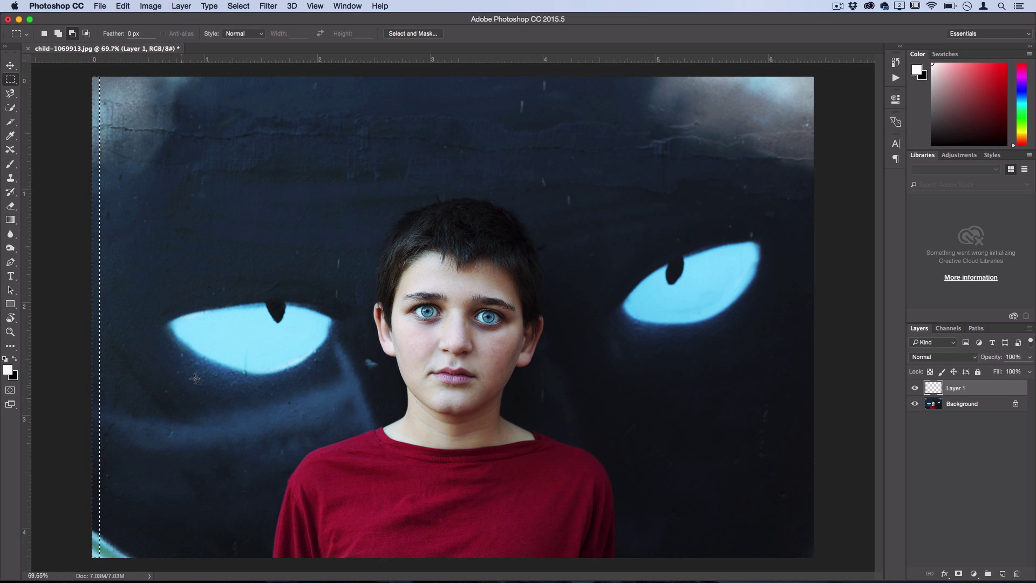
Step: Fill the left-edge strip selection on Layer 1 with black
right_click(211, 217)
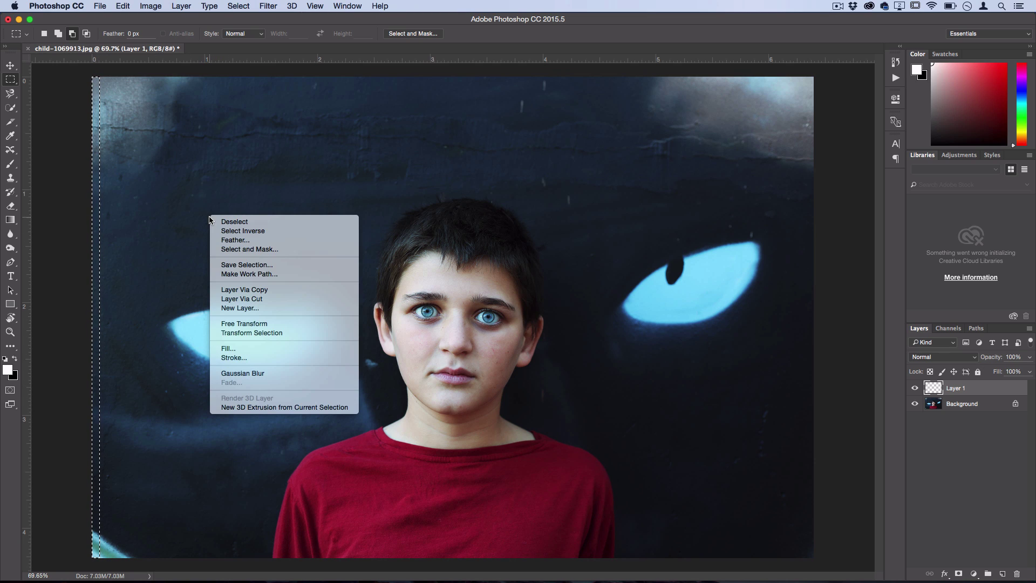
left_click(252, 349)
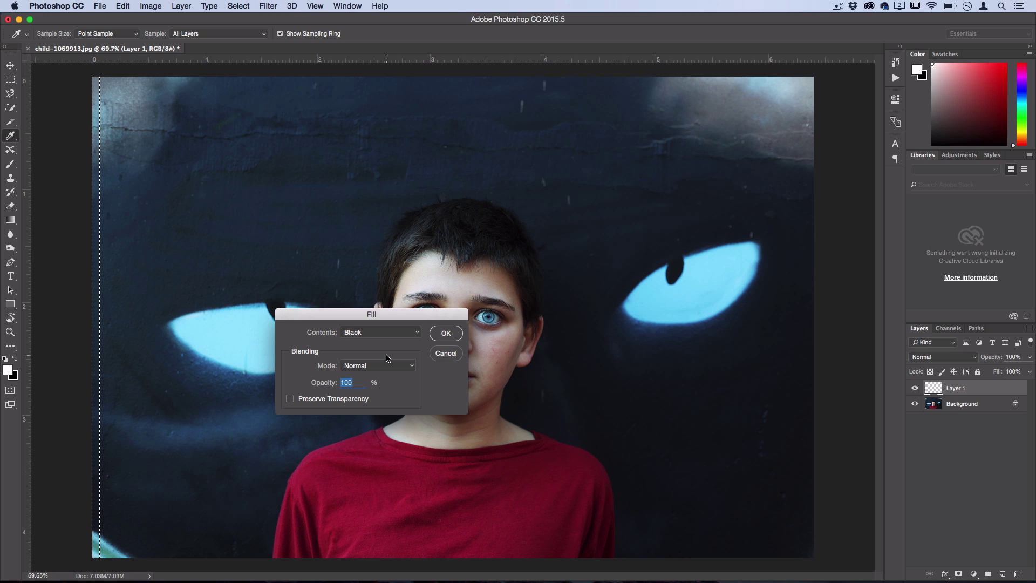
left_click(361, 333)
left_click(362, 333)
left_click(446, 334)
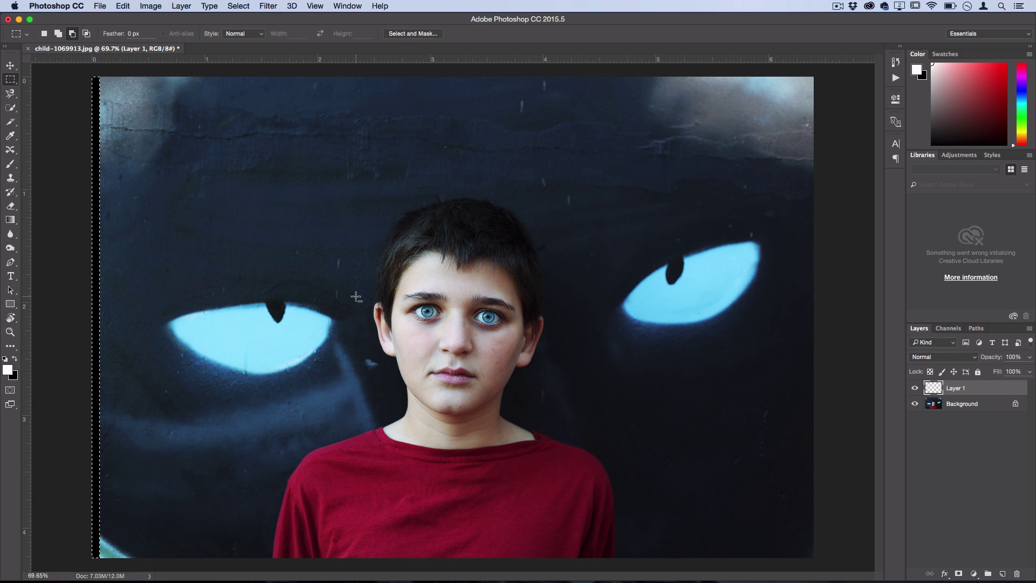
Step: Deselect the strip and duplicate Layer 1 as Layer 1 copy
right_click(133, 122)
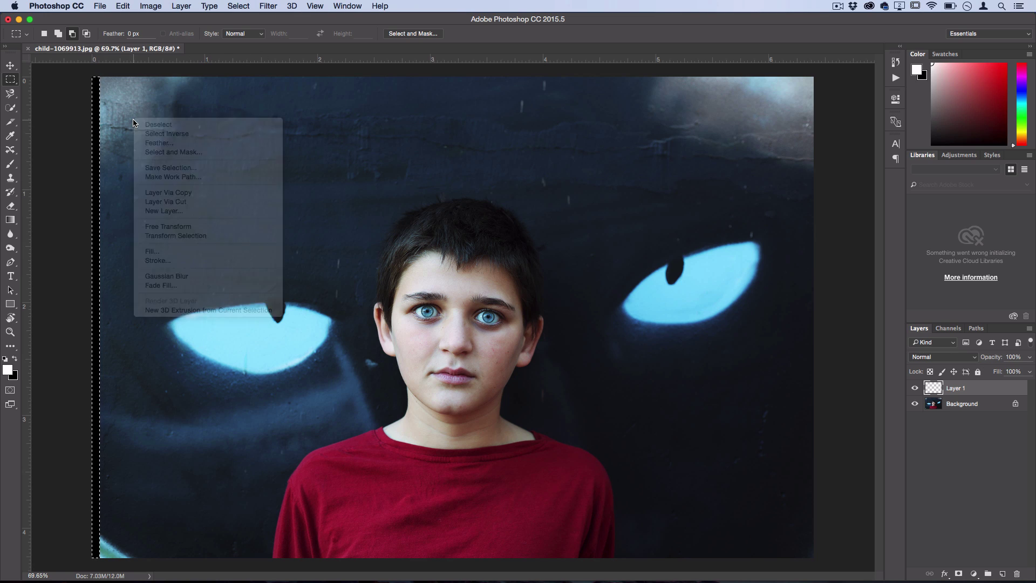
left_click(156, 123)
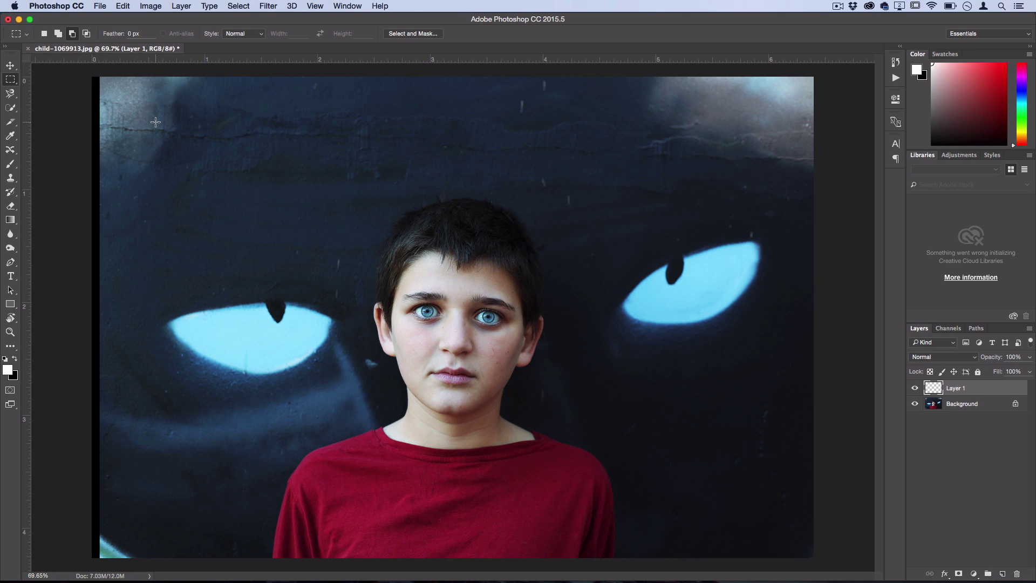
key("super+j")
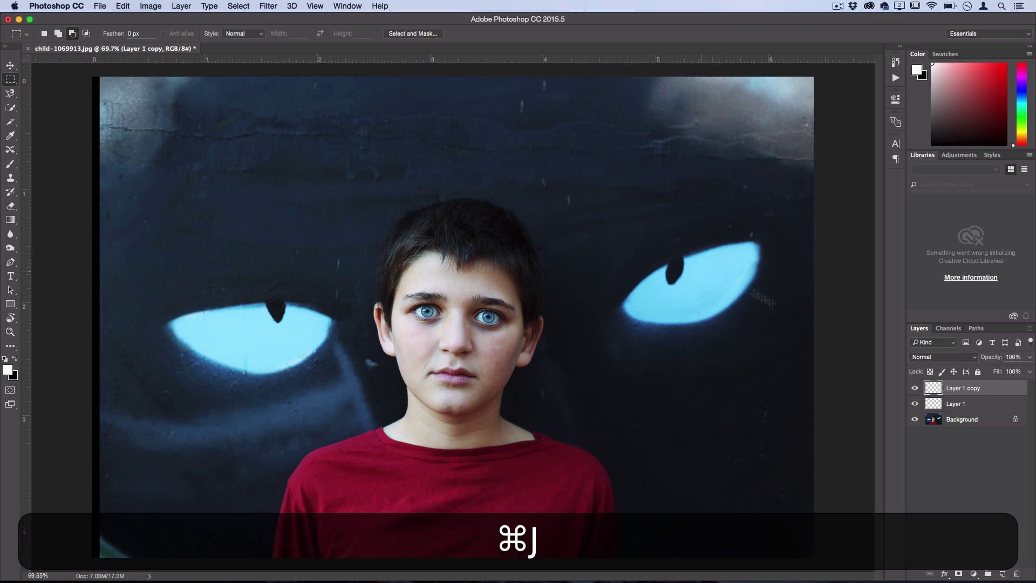
right_click(968, 388)
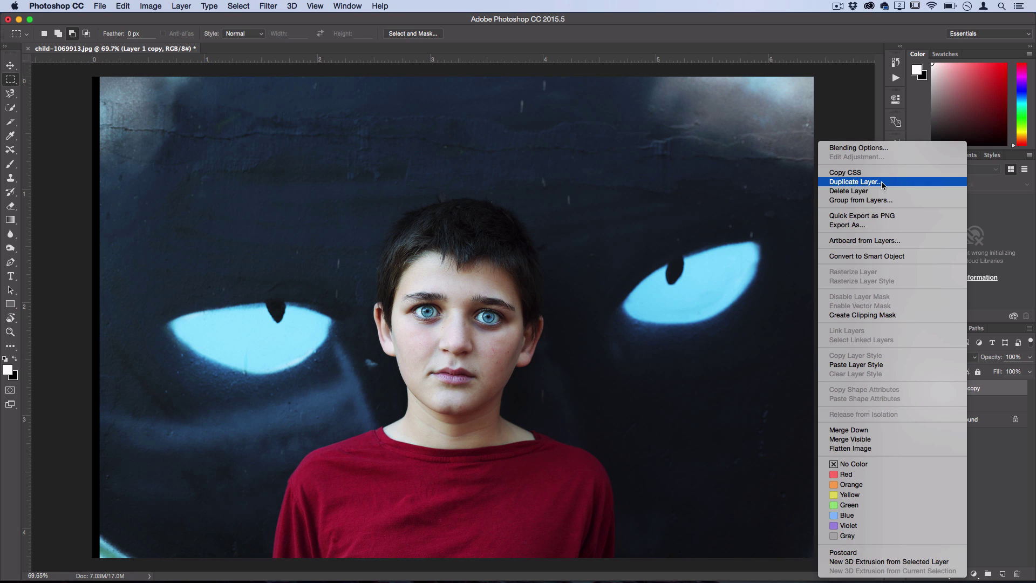
Step: Turn off View > Snap
key("Escape")
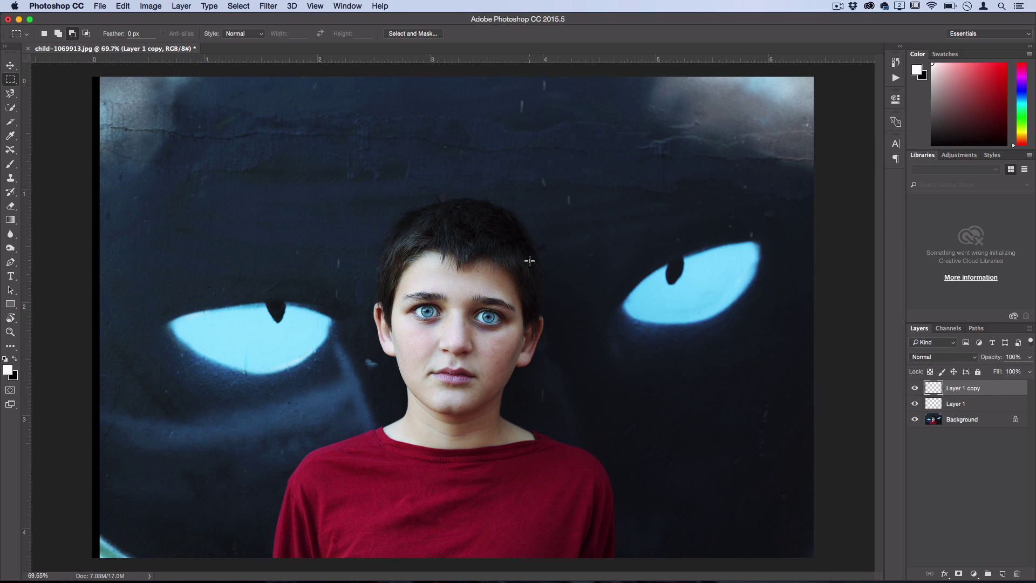
left_click(309, 6)
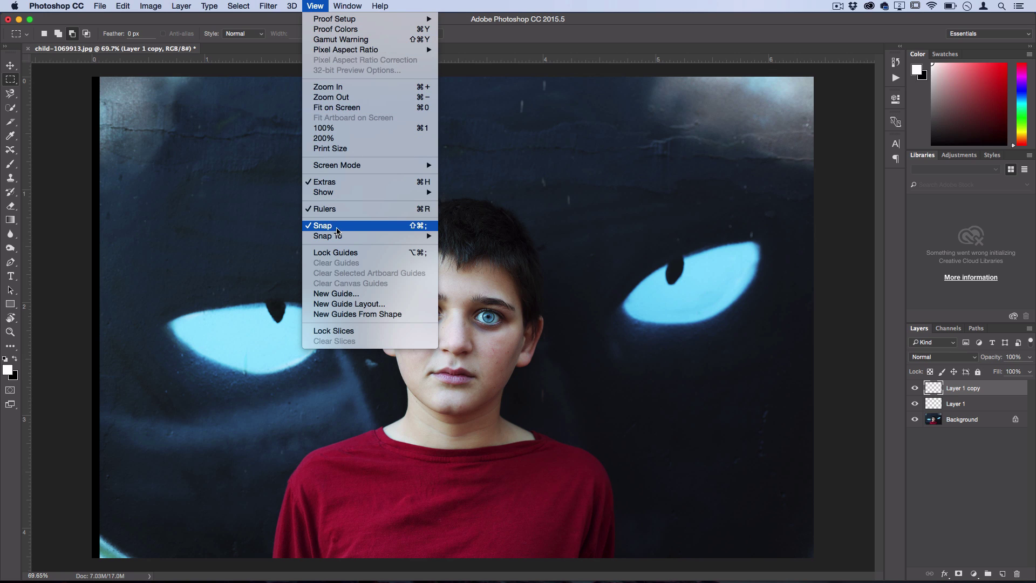
left_click(337, 226)
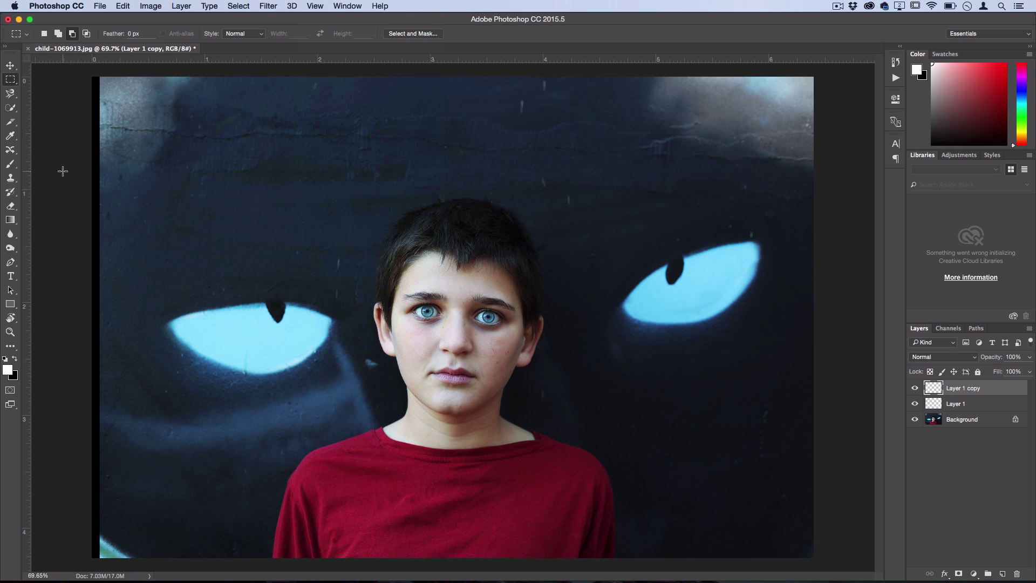
Step: Move Layer 1 copy slightly right, then duplicate it as Layer 1 copy 2 and shift it further right
left_click(11, 67)
left_click_drag(124, 172, 132, 171)
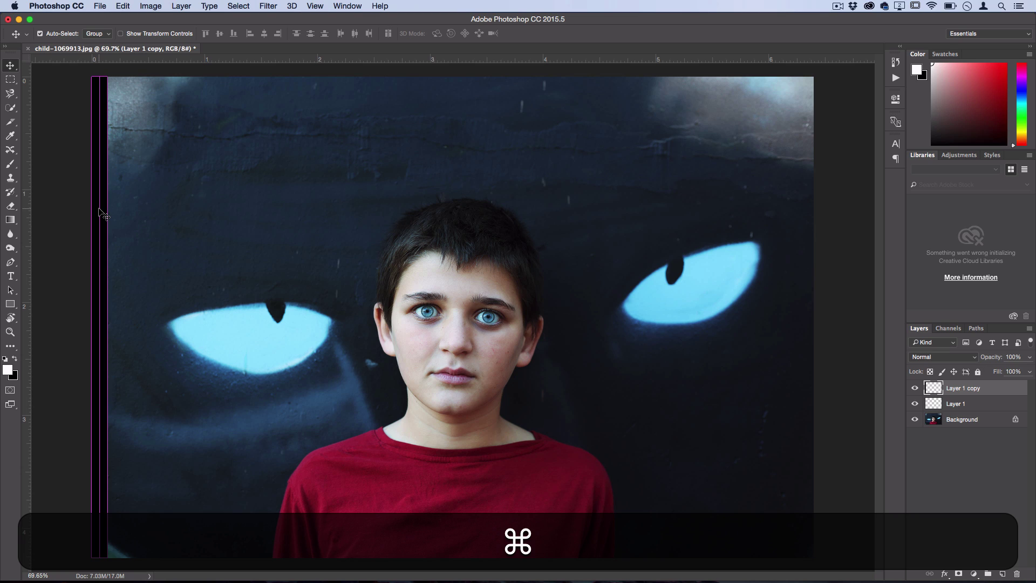
key("super+j")
left_click_drag(100, 210, 116, 207)
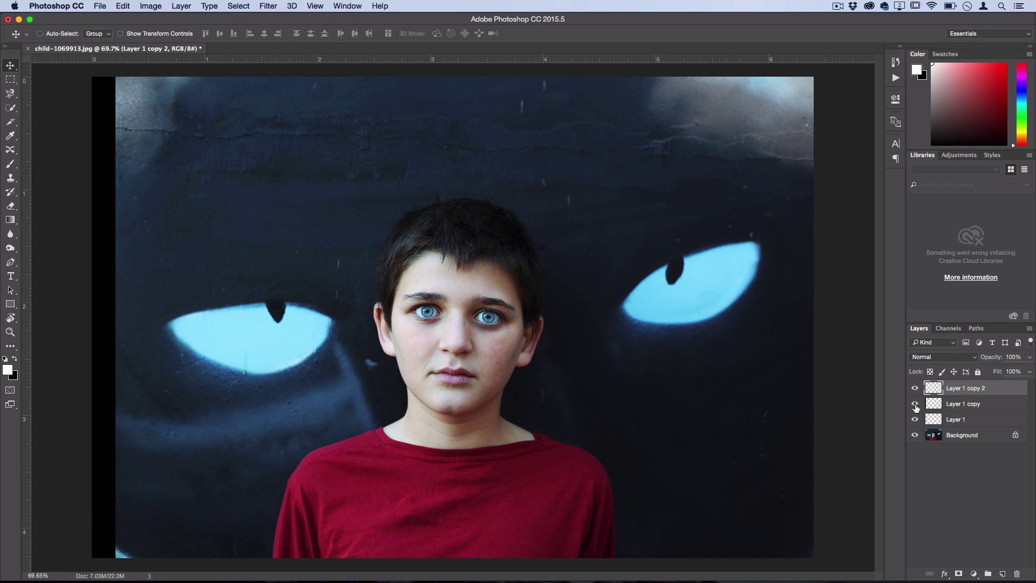
Step: Delete Layer 1 copy, leaving Layer 1's name unchanged
left_click(951, 407)
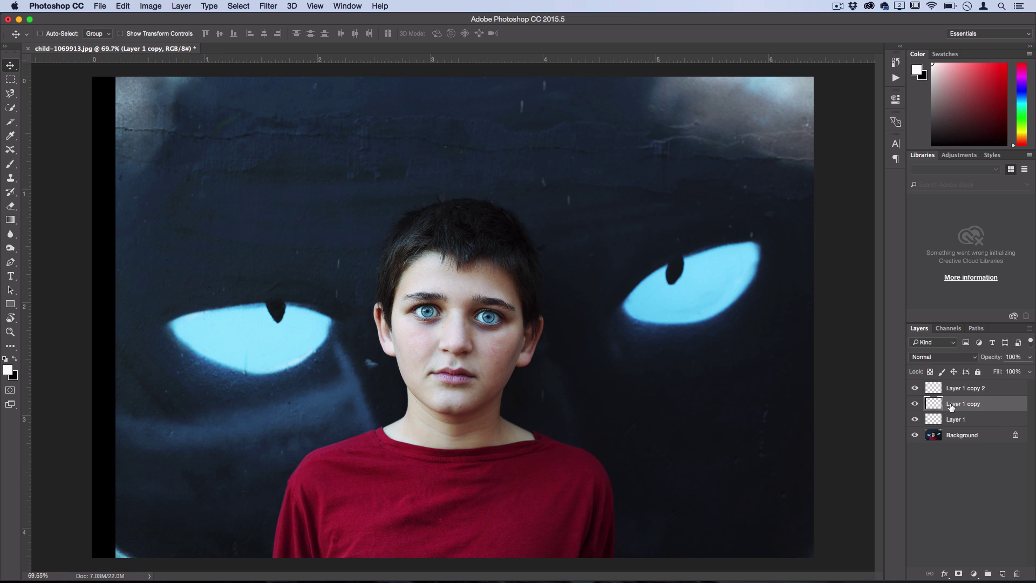
left_click(915, 404)
left_click(915, 404)
key("BackSpace")
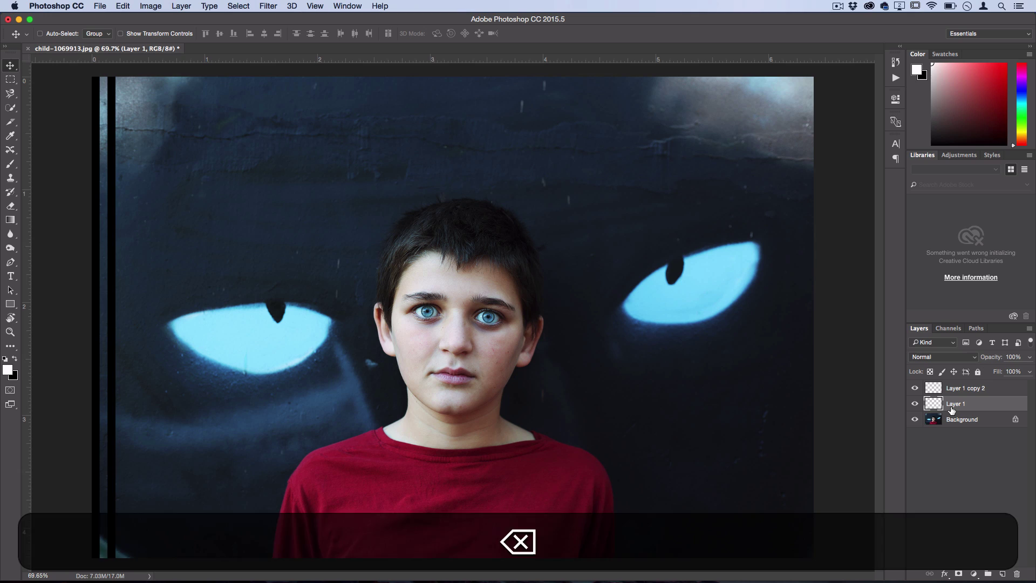
double_click(954, 402)
left_click(465, 393)
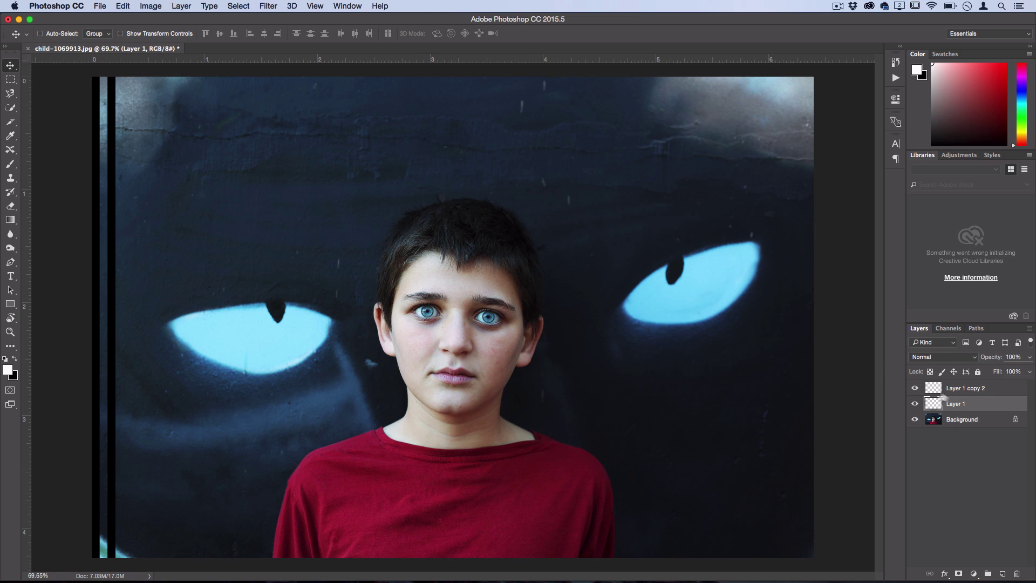
Step: Duplicate the strip as Layer 1 copy 3 and shift it right, then duplicate all three strips rightward
left_click(988, 388)
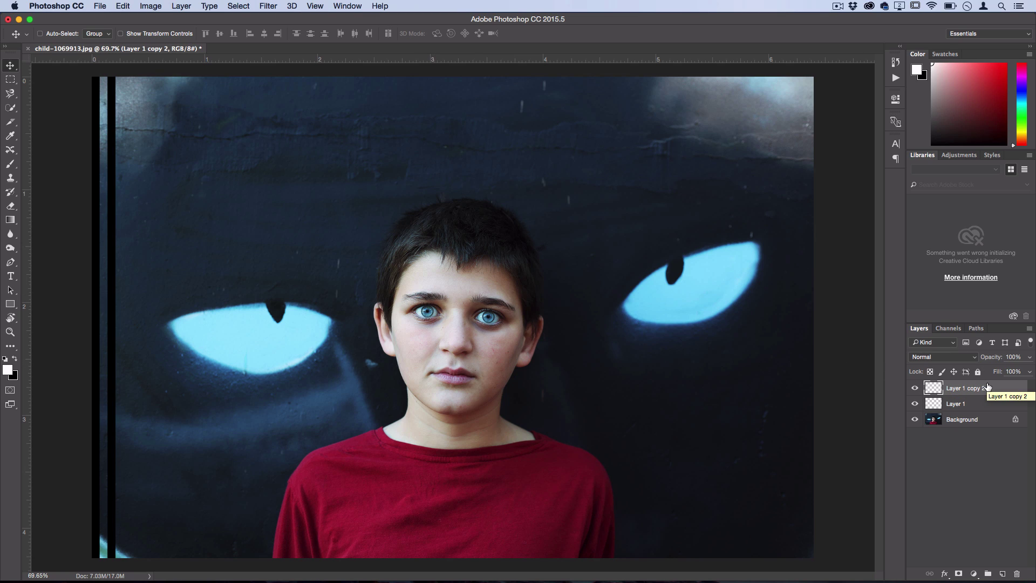
key("super+j")
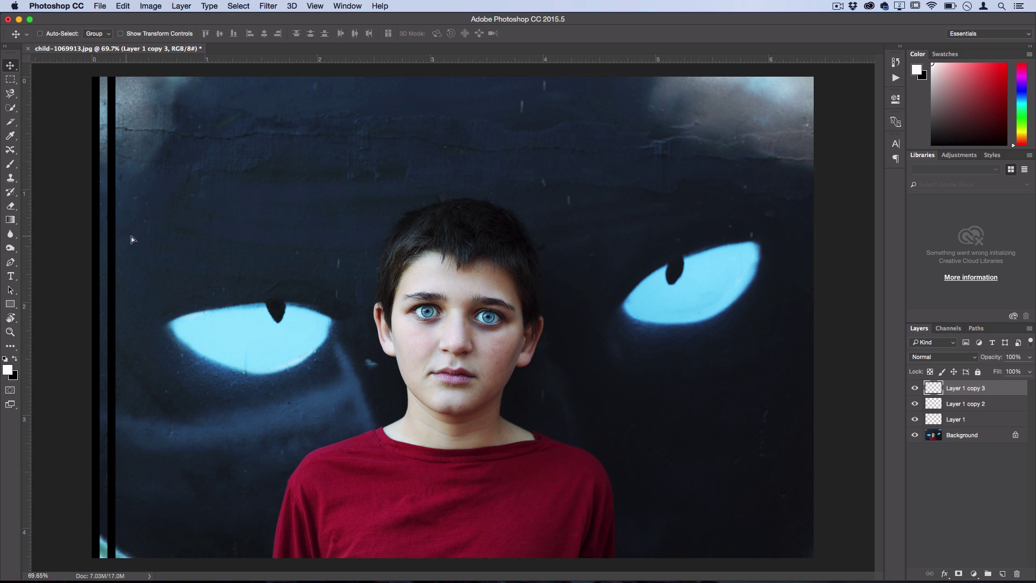
mouse_move(131, 237)
left_mouse_down()
mouse_move(148, 237)
mouse_move(138, 251)
mouse_move(138, 235)
left_mouse_up()
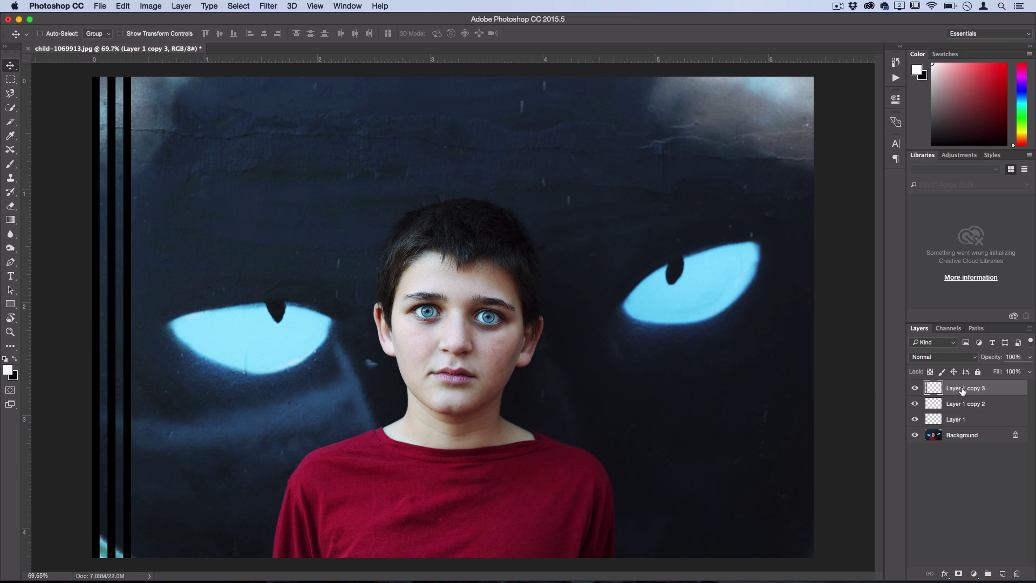
left_click(957, 420, "shift")
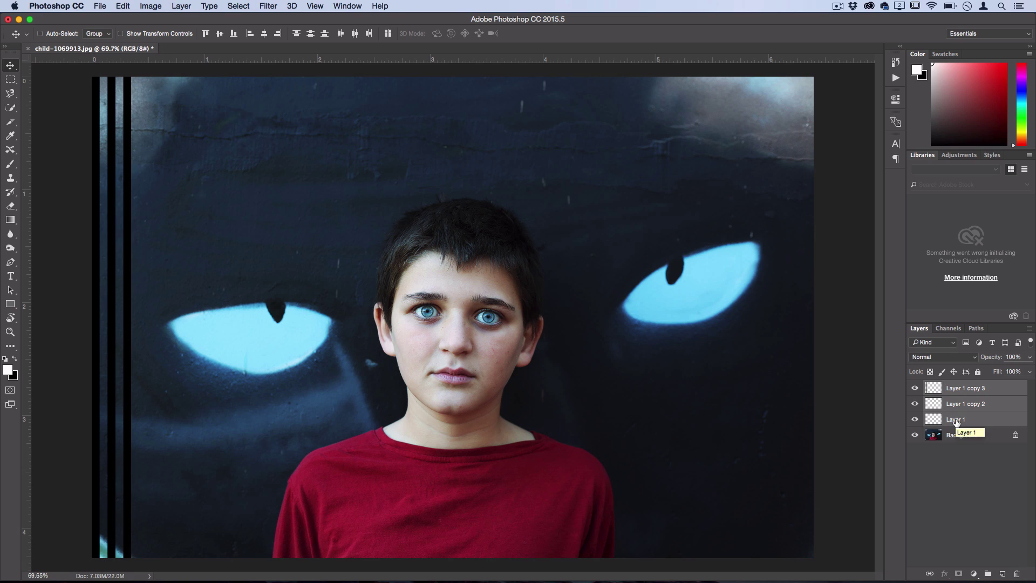
key("super")
key("super+j")
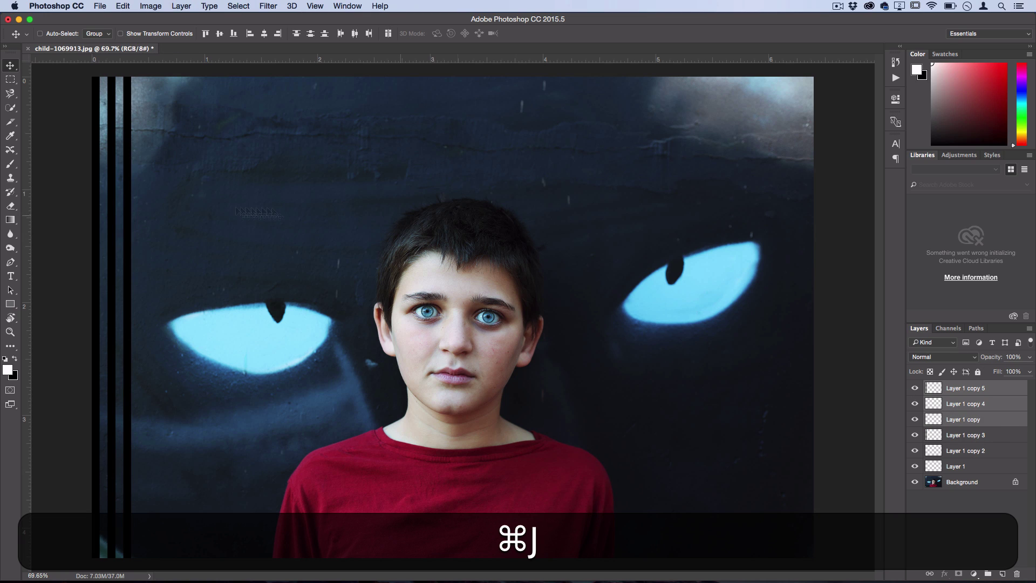
left_click_drag(155, 192, 196, 192)
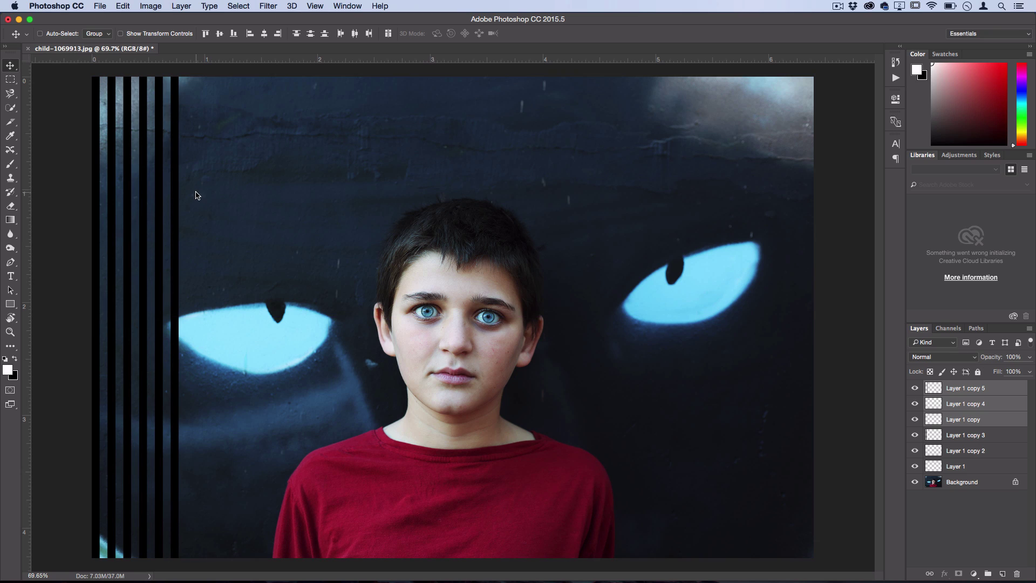
Step: Repeatedly duplicate the six stripe layers and move them right until stripes span the image, up to Layer 1 copy 71
left_click(969, 390)
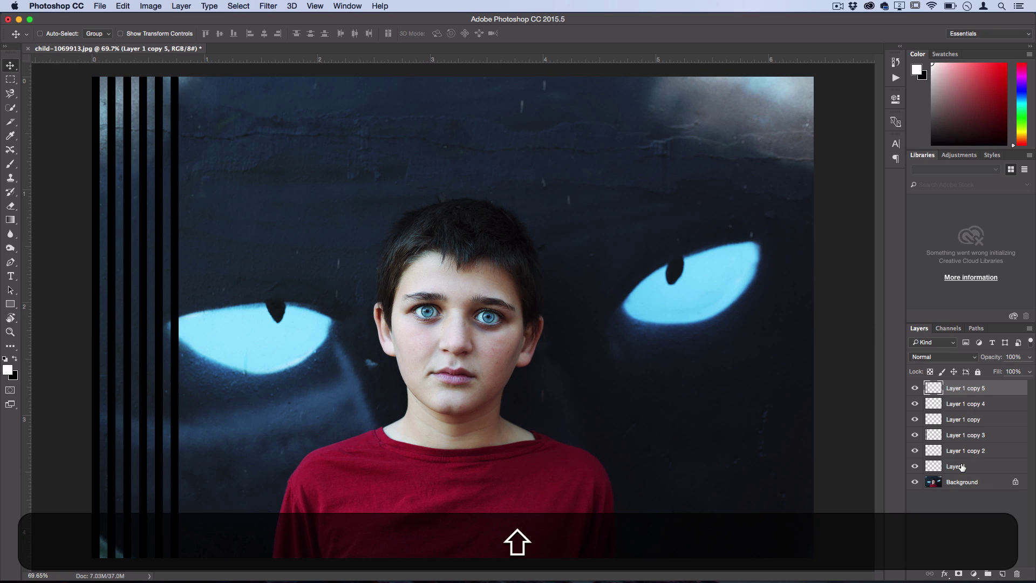
left_click(962, 468, "shift")
key("super+j")
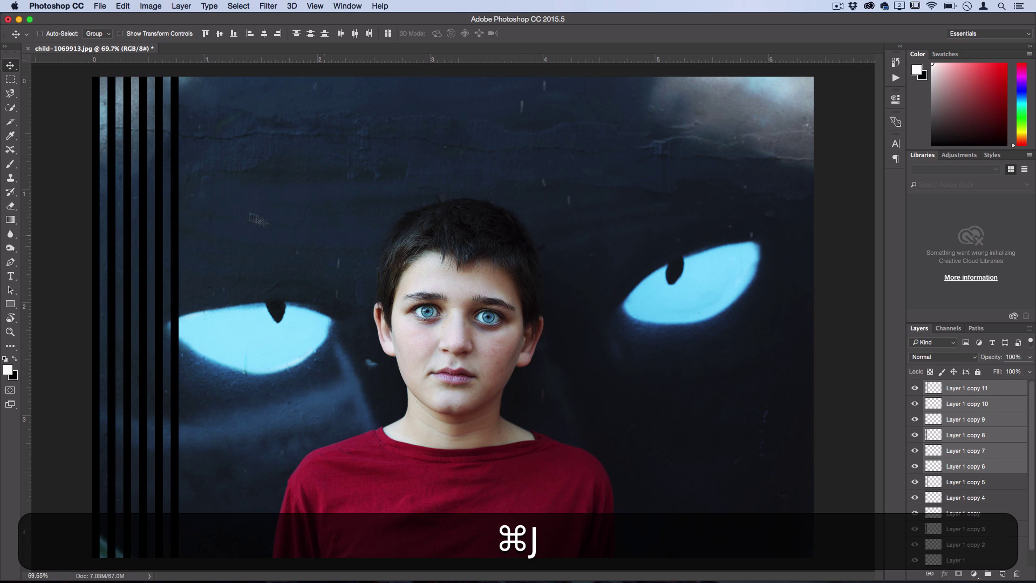
left_click_drag(168, 219, 286, 197)
key("super+j")
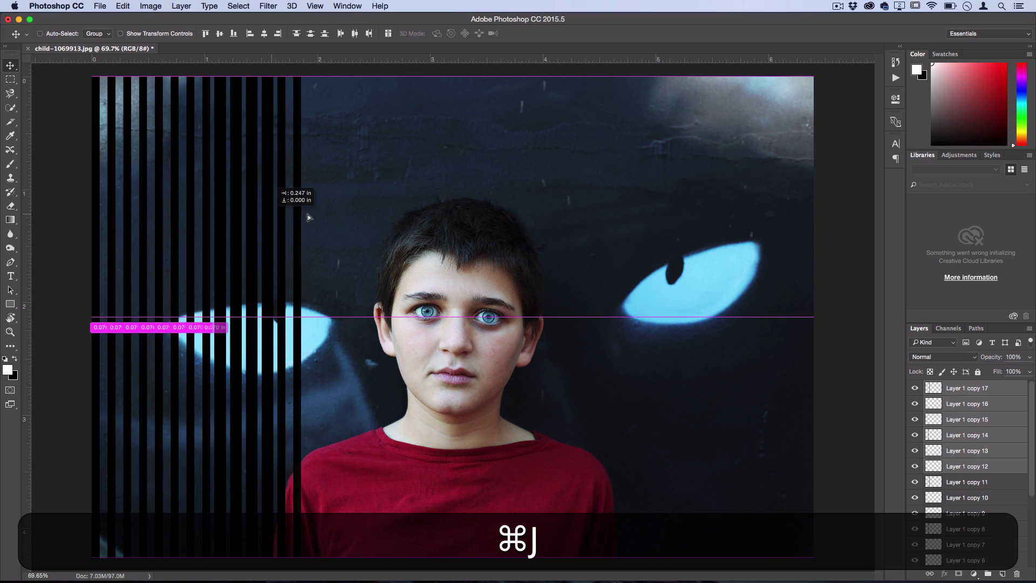
key("super+j")
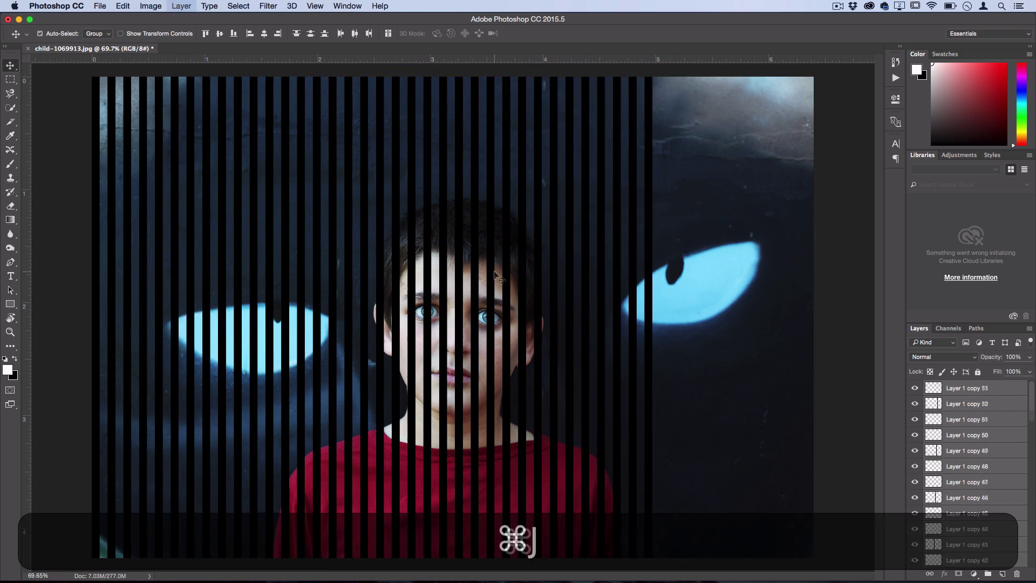
left_click(995, 389)
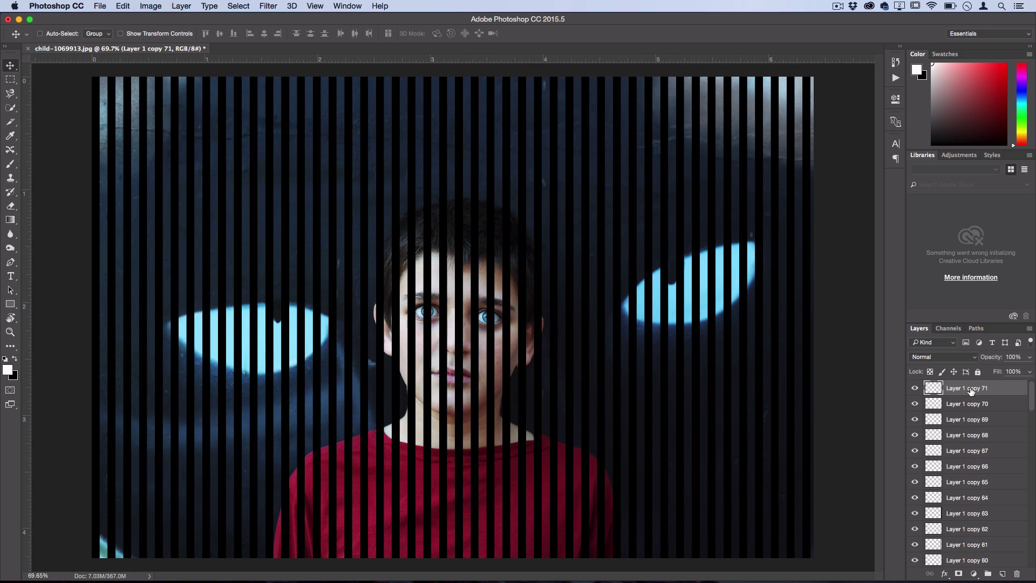
scroll(970, 390, "down", 15)
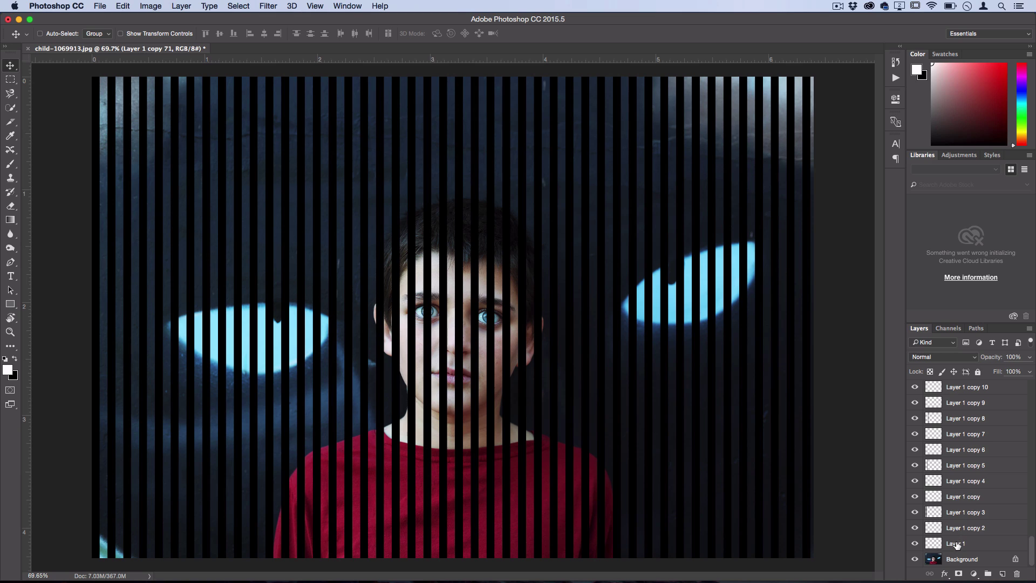
Step: Select every stripe layer down to Layer 1 and merge them into Layer 1 copy 71
key("shift")
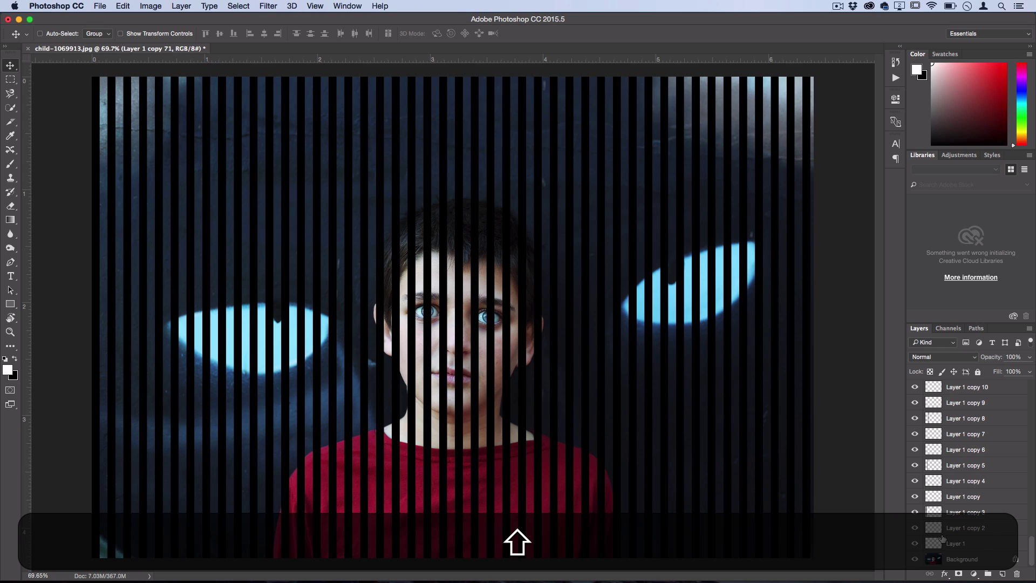
left_click(962, 544, "shift")
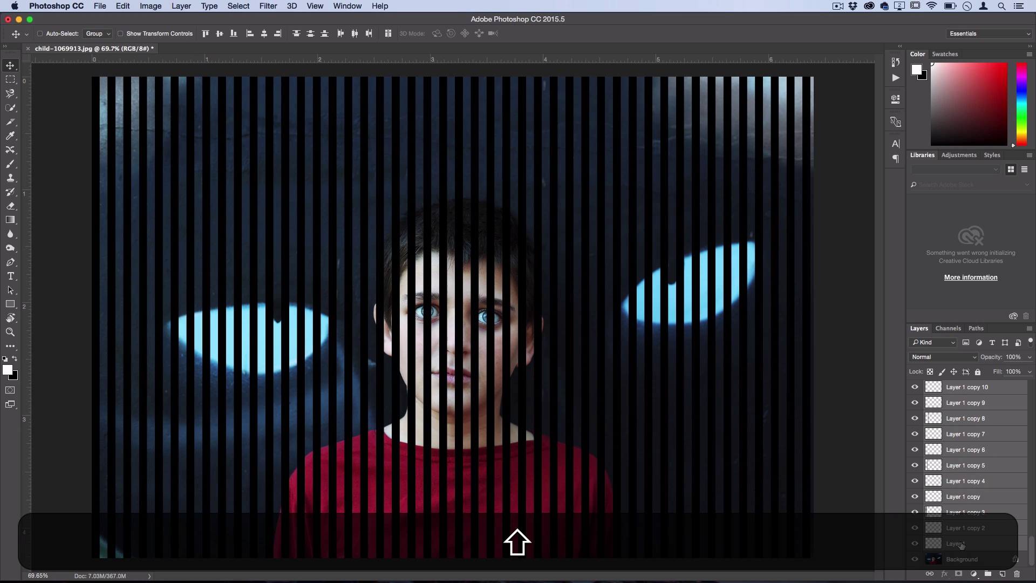
scroll(967, 467, "up", 15)
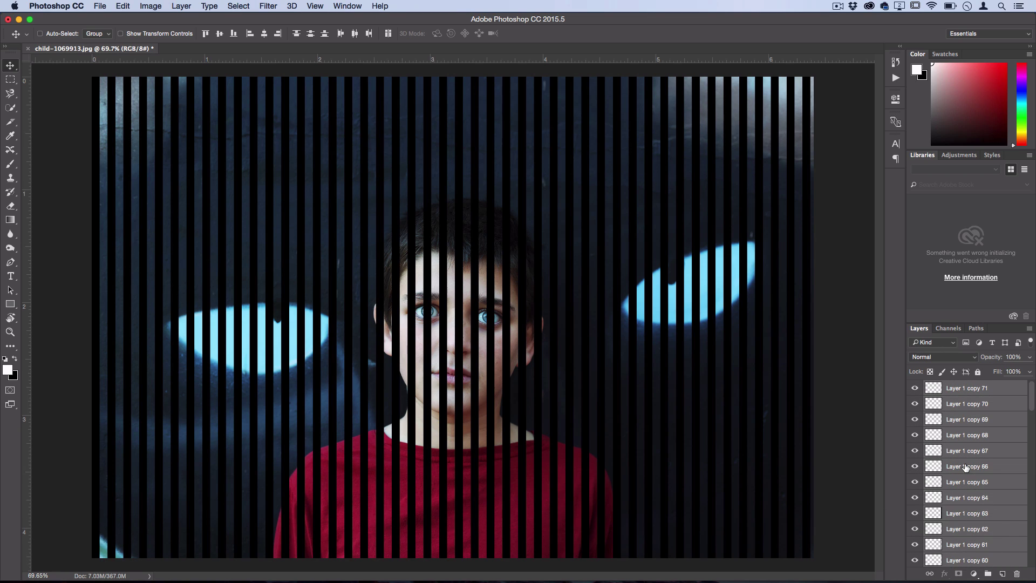
right_click(973, 446)
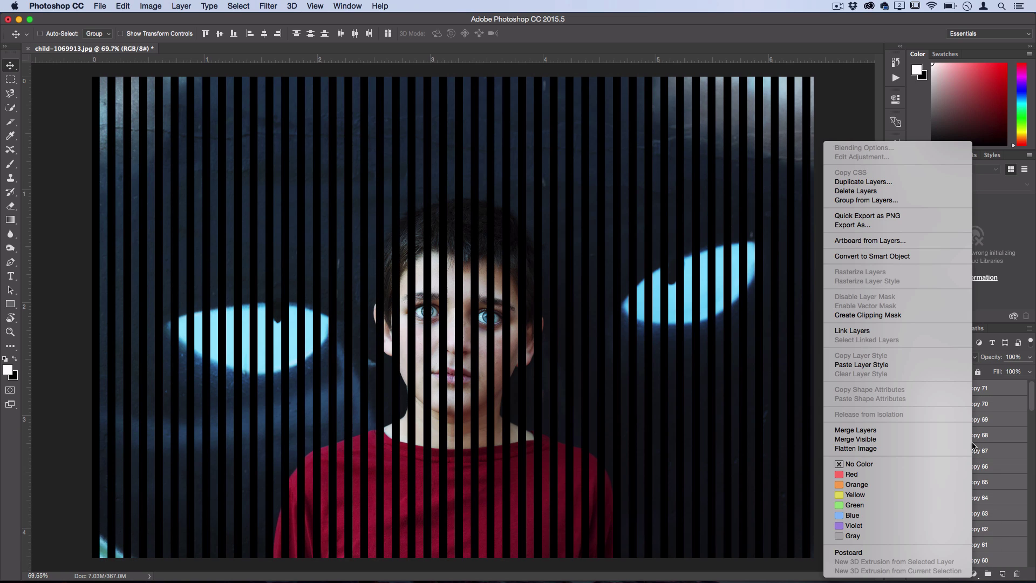
left_click(928, 429)
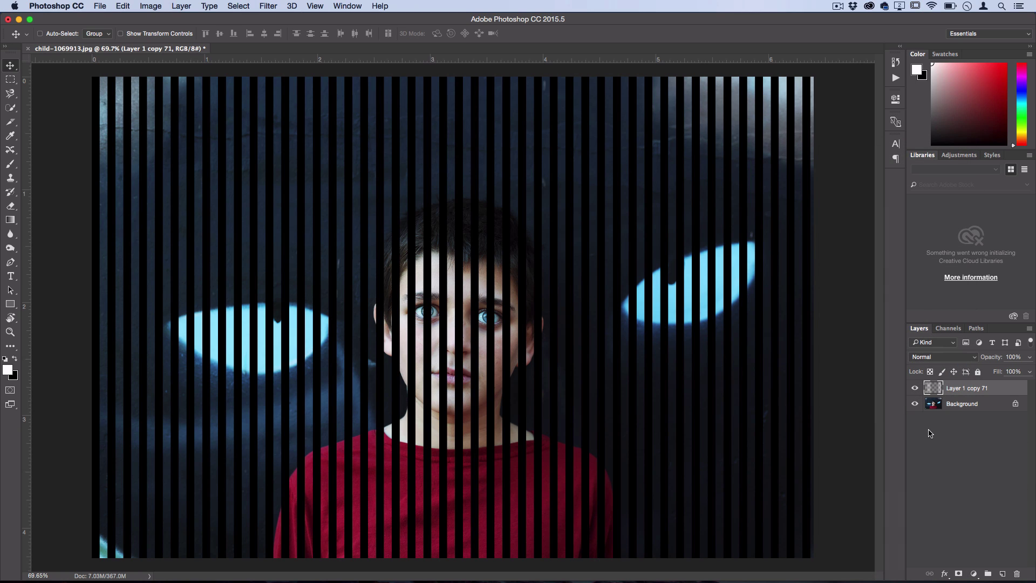
Step: Toggle the merged stripe layer's visibility to check it, then select the Background layer
left_click(915, 388)
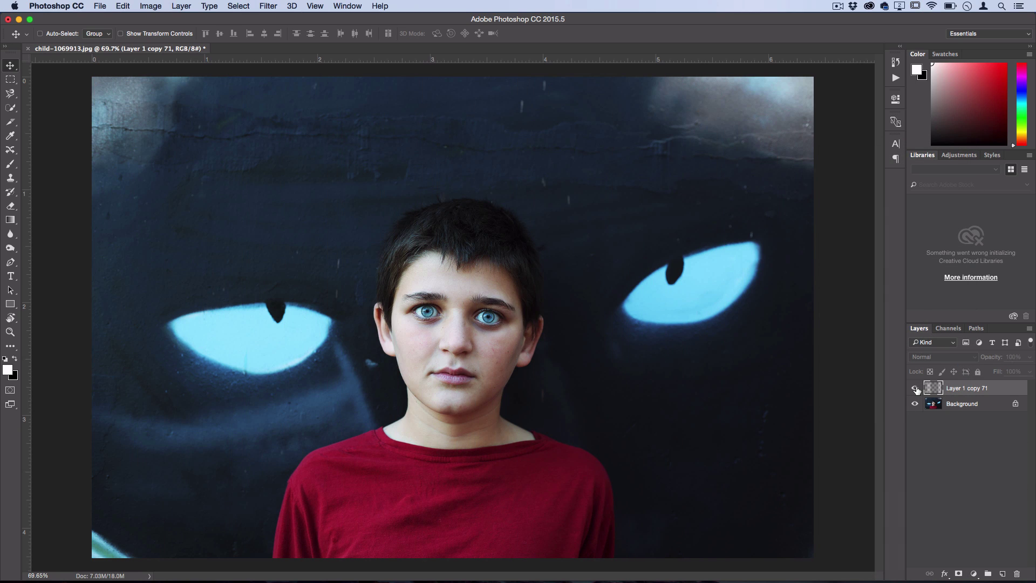
left_click(915, 388)
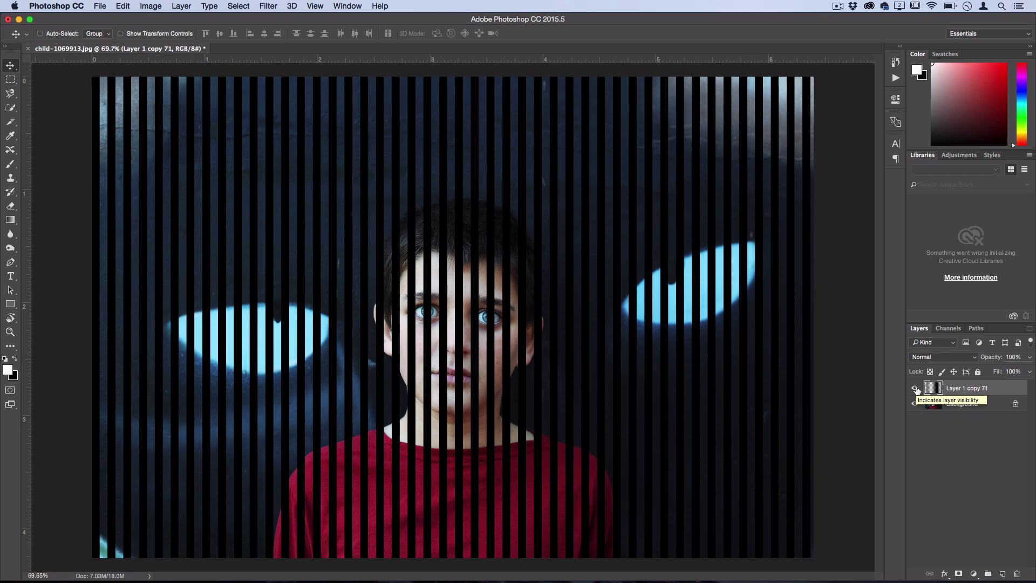
left_click(915, 388)
left_click(915, 388)
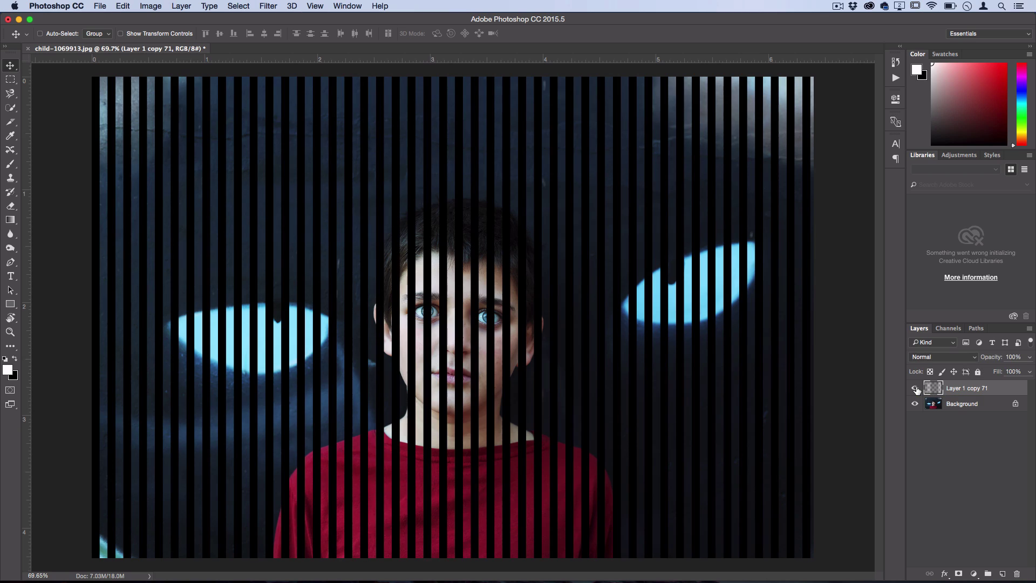
left_click(960, 405)
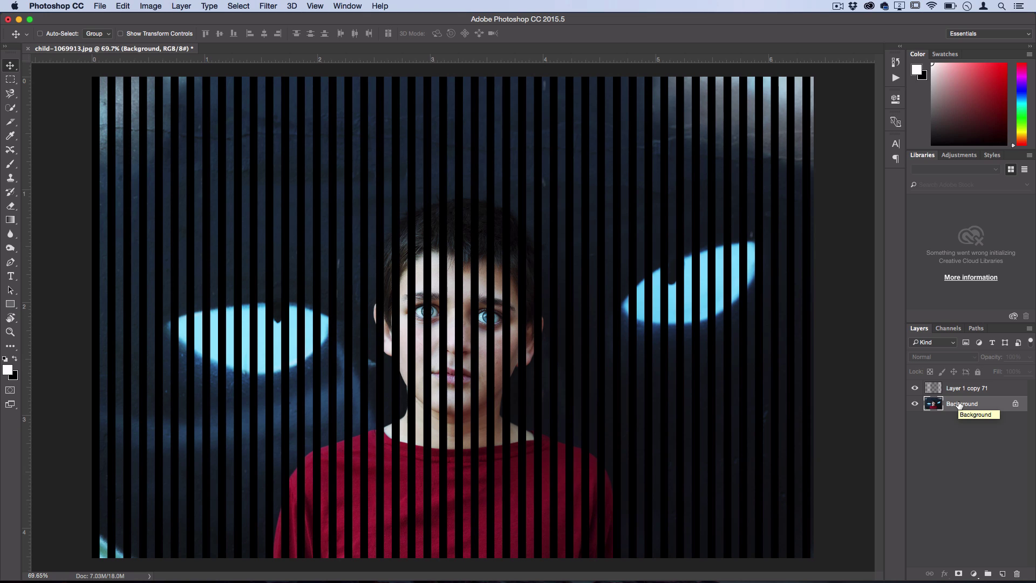
Step: Duplicate Background and move Background copy above Layer 1 copy 71
key("super")
key("super+j")
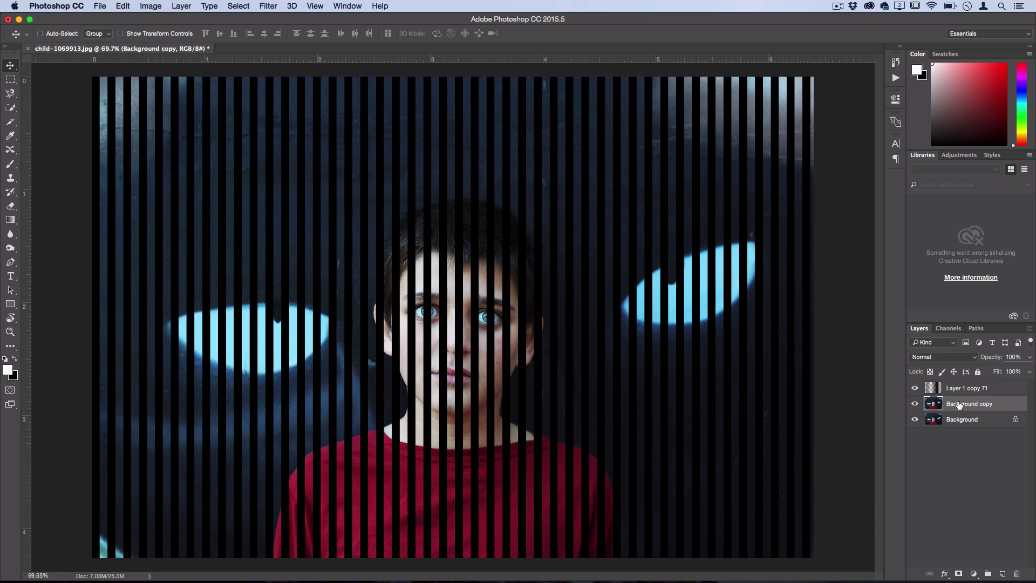
left_click_drag(959, 406, 959, 386)
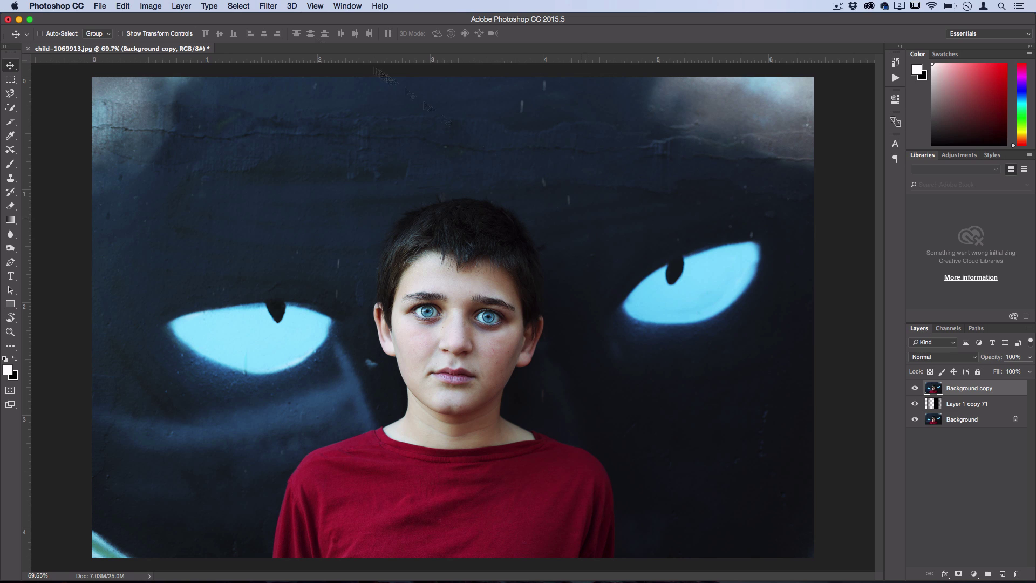
Step: Apply Layer > Create Clipping Mask to Background copy and hide Background to check the stripes
left_click(179, 6)
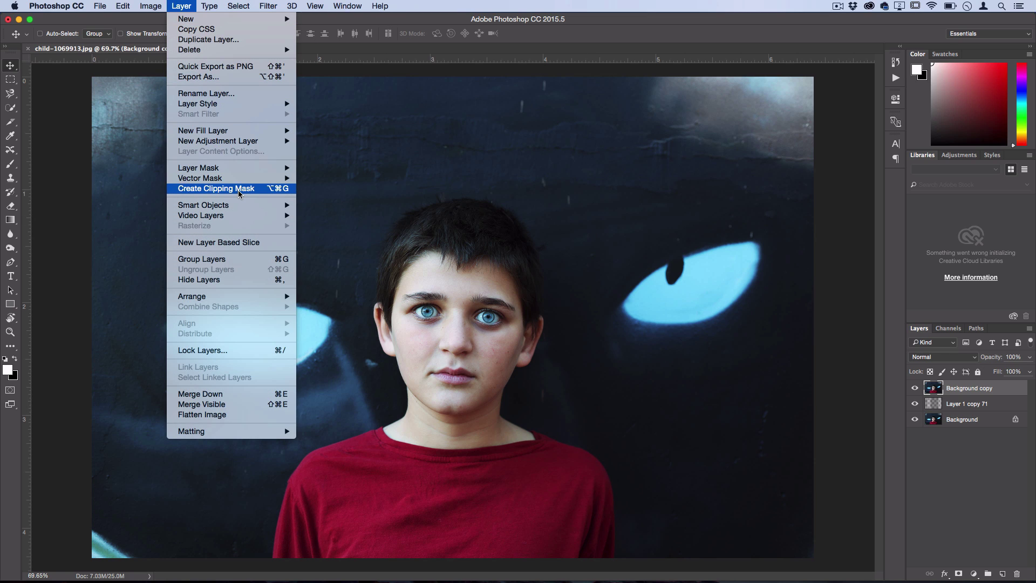
left_click(271, 190)
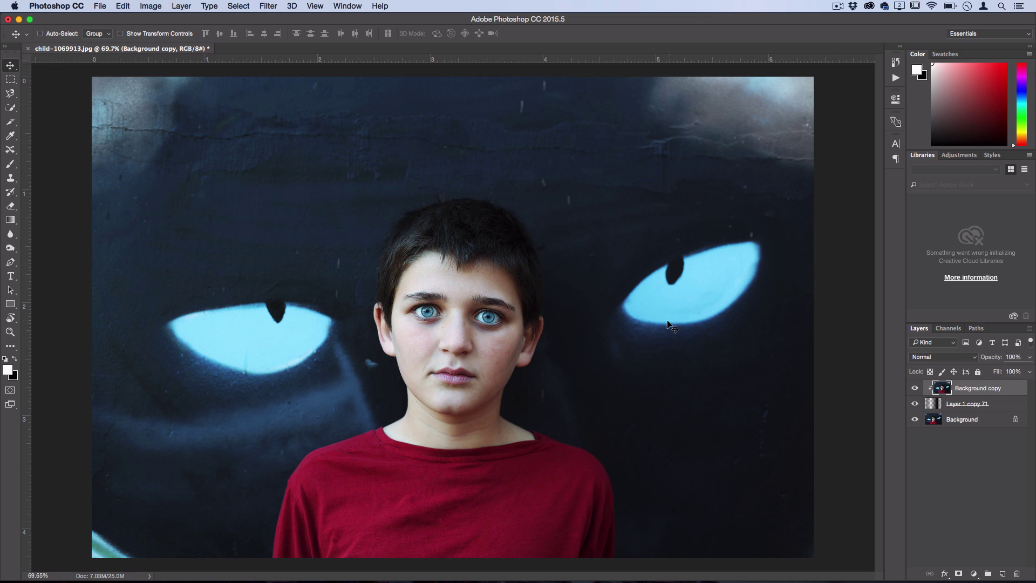
left_click(916, 420)
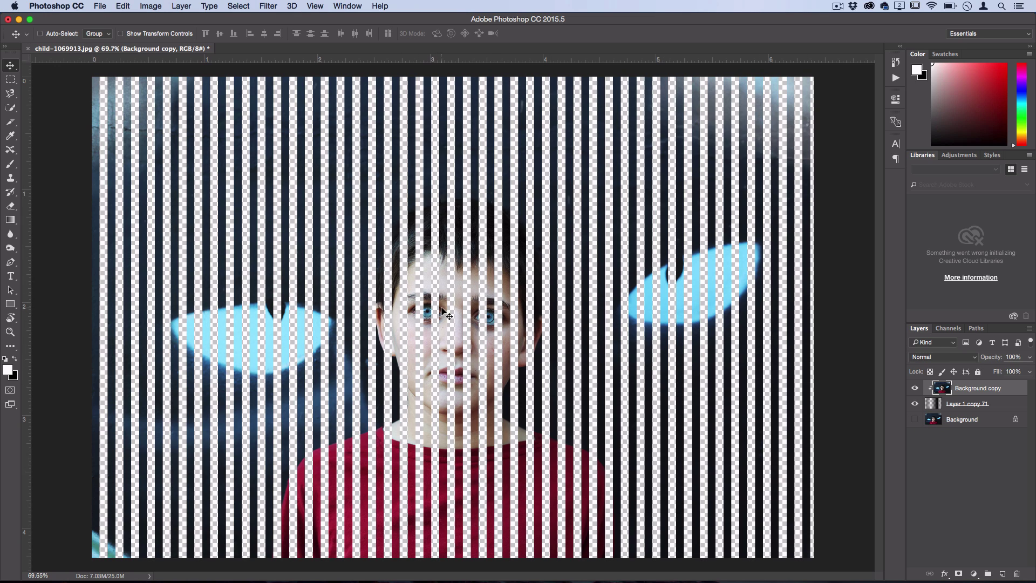
Step: Show Background again and nudge the clipped photo copy a few pixels right with the arrow keys
left_click(916, 420)
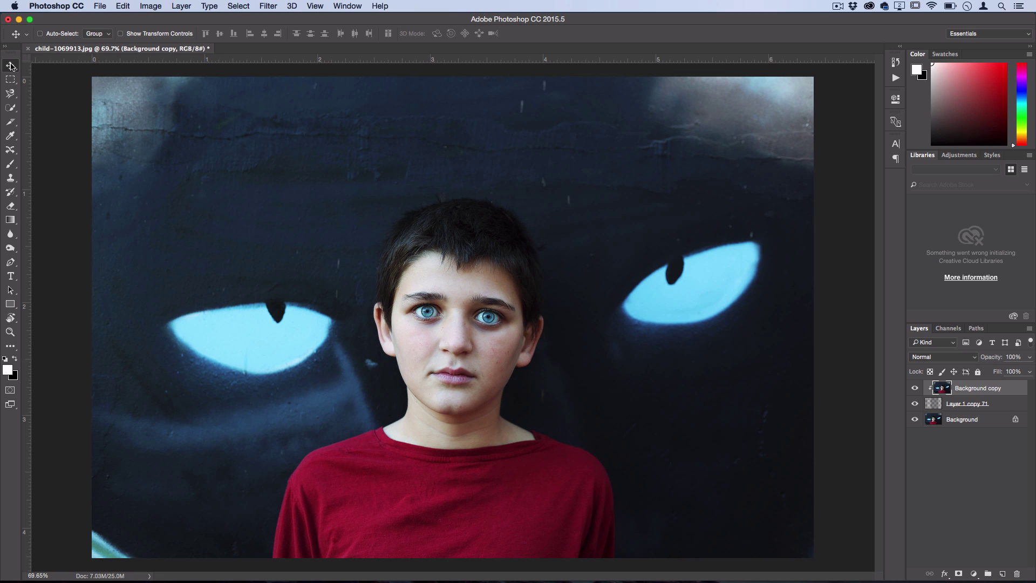
key("Right")
key("Right")
key("Right")
key("Right")
key("Right")
key("Right")
key("Right")
key("Right")
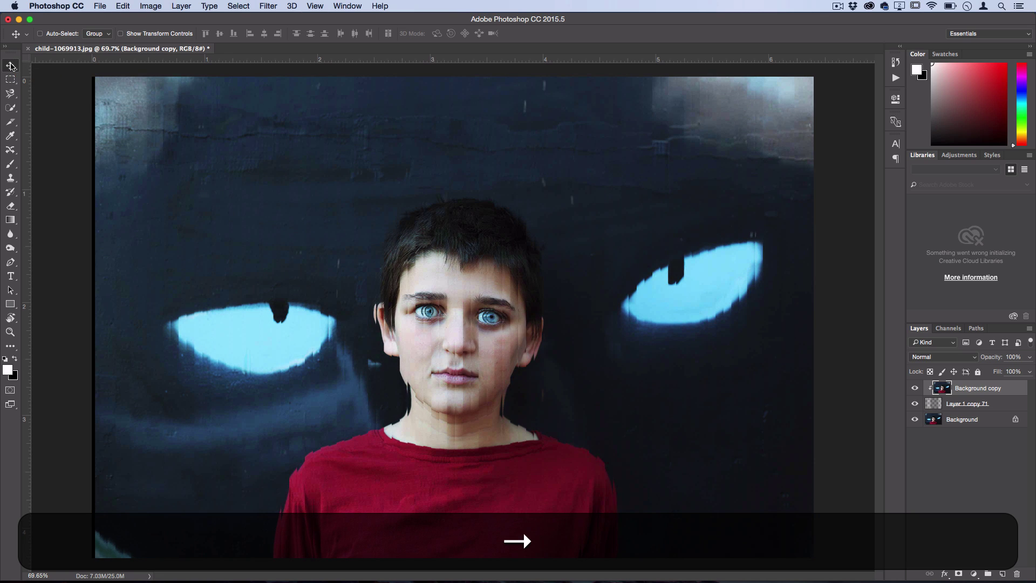
key("Right")
key("Right")
key("Right")
key("Right")
key("Right")
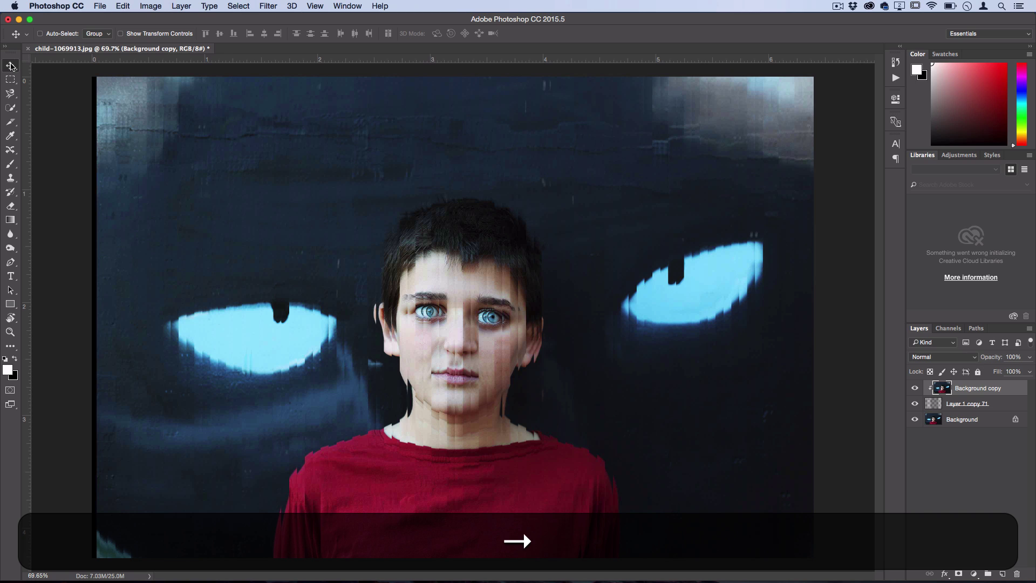
key("Left")
key("Left")
key("Right")
key("Right")
key("Right")
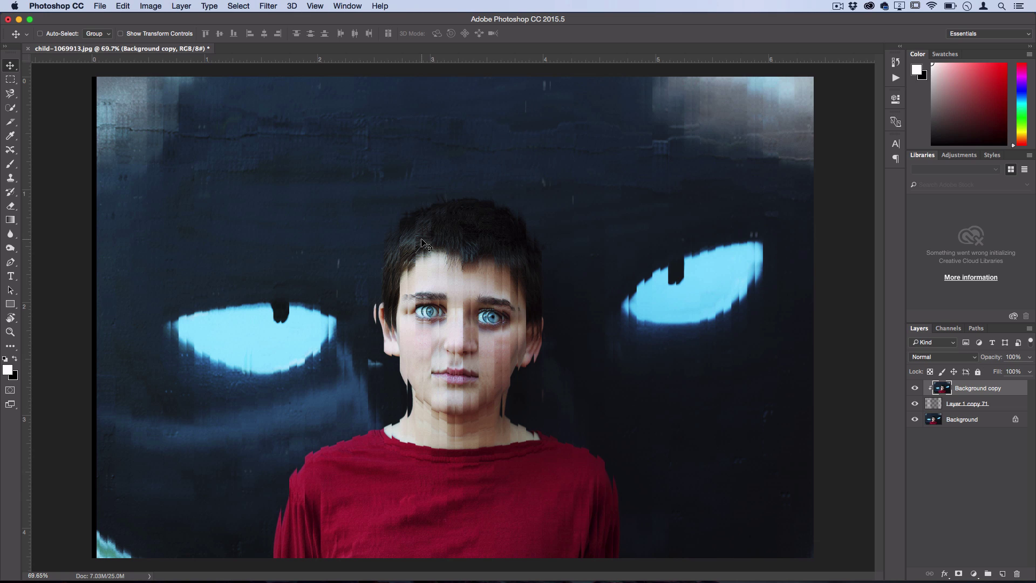
key("Right")
key("Left")
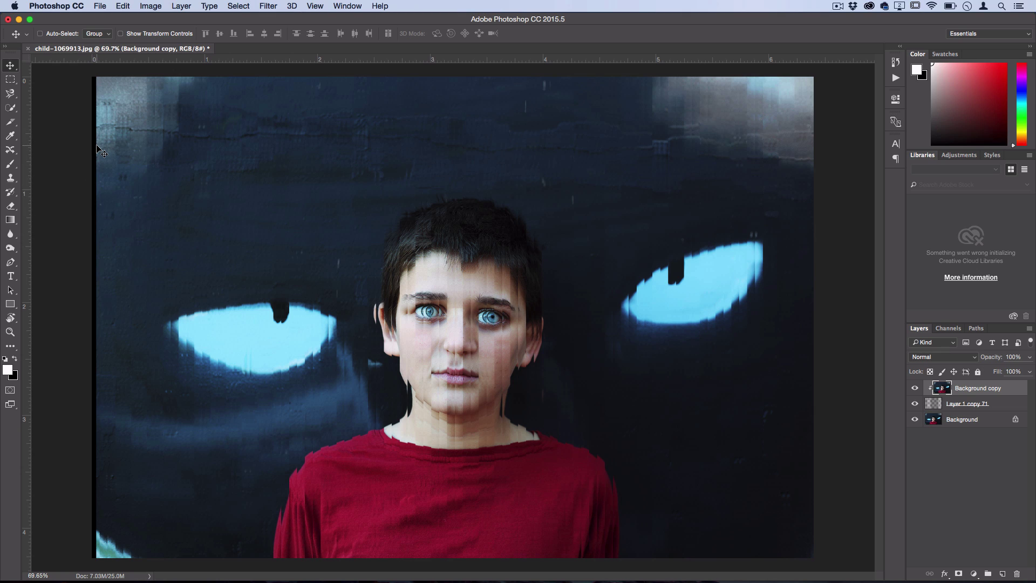
Step: Free-transform the photo copy to about 101% wide by 100.4% tall, stretching its left side to the canvas edge
key("super+t")
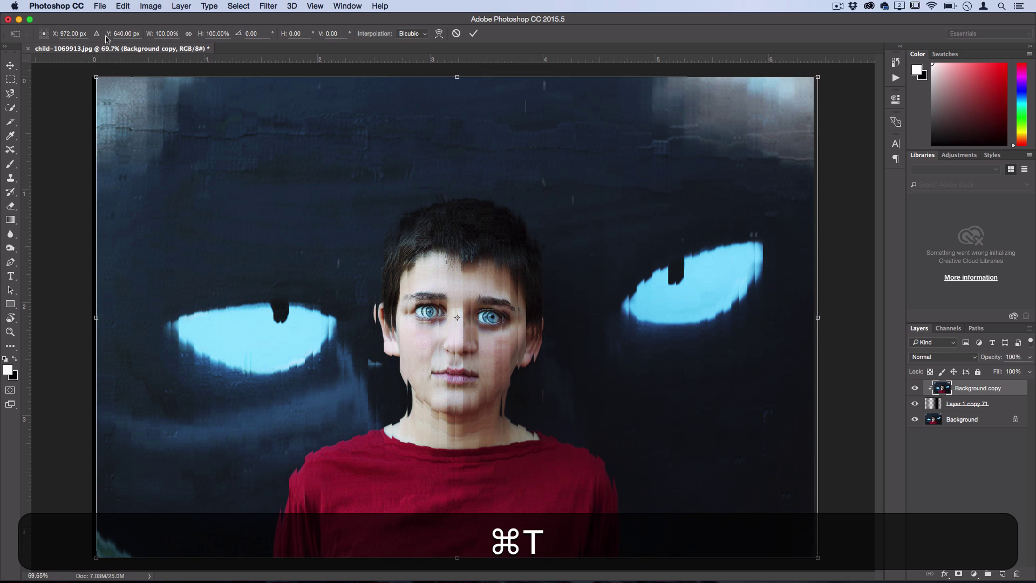
left_click(114, 7)
left_click(122, 5)
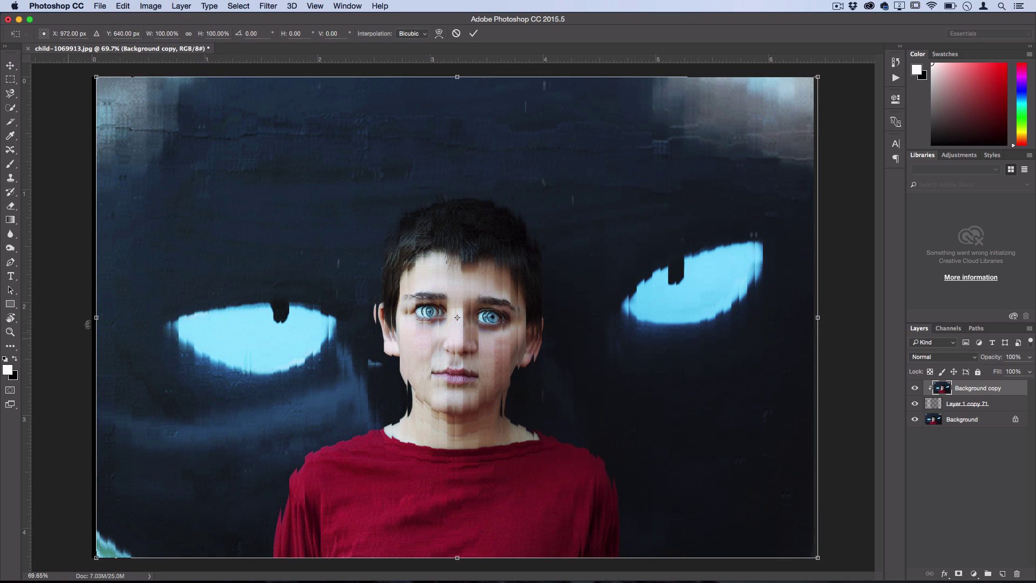
left_click_drag(95, 318, 91, 318)
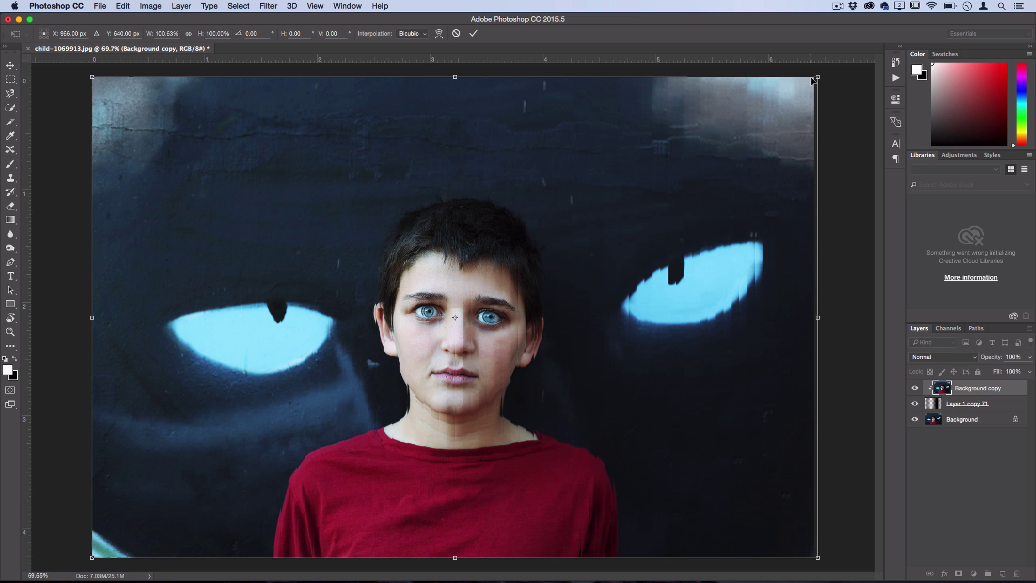
key("shift")
mouse_move(816, 77)
left_mouse_down()
mouse_move(836, 60)
mouse_move(811, 63)
left_mouse_up()
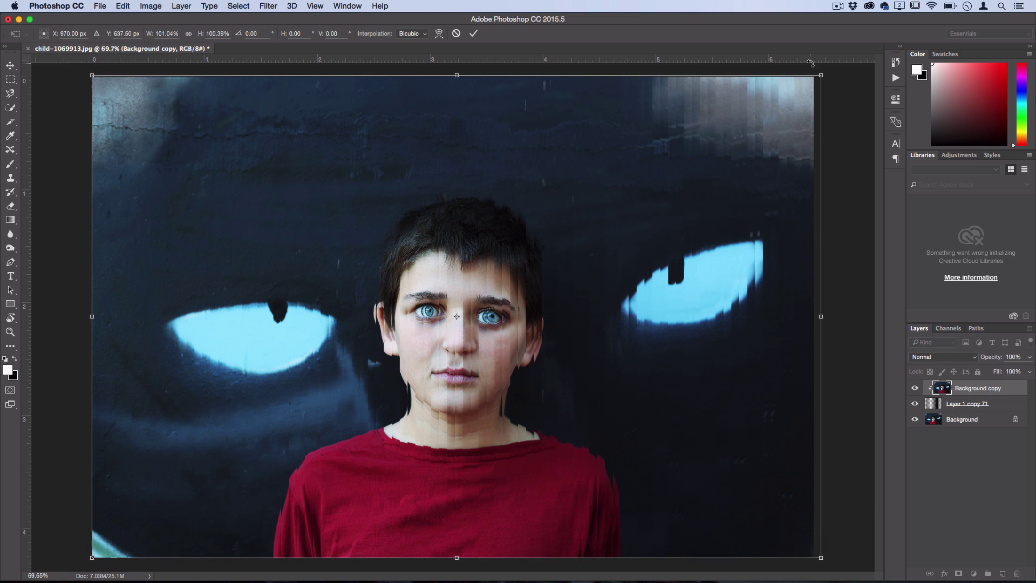
key("Return")
scroll(452, 291, "up", 4)
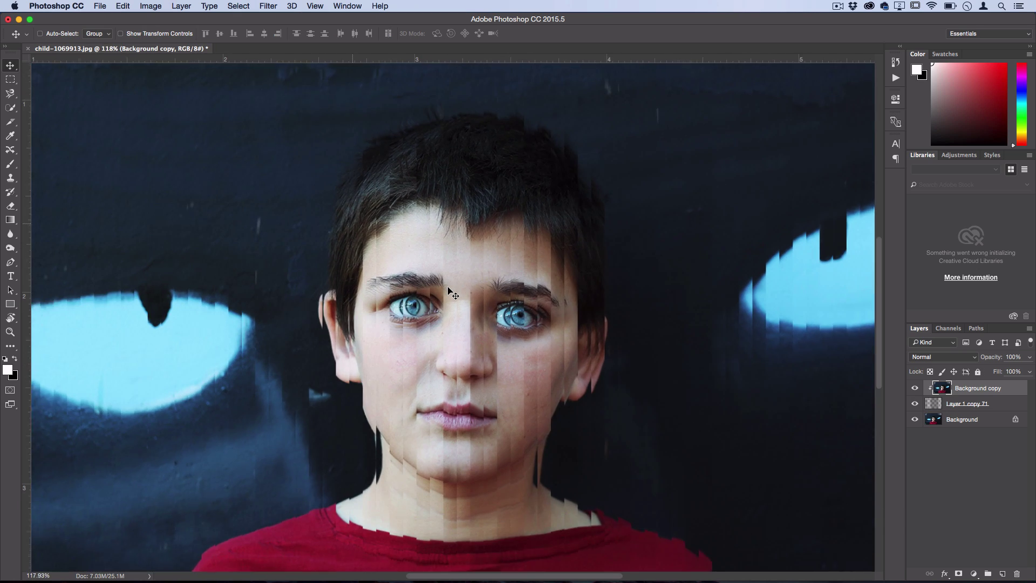